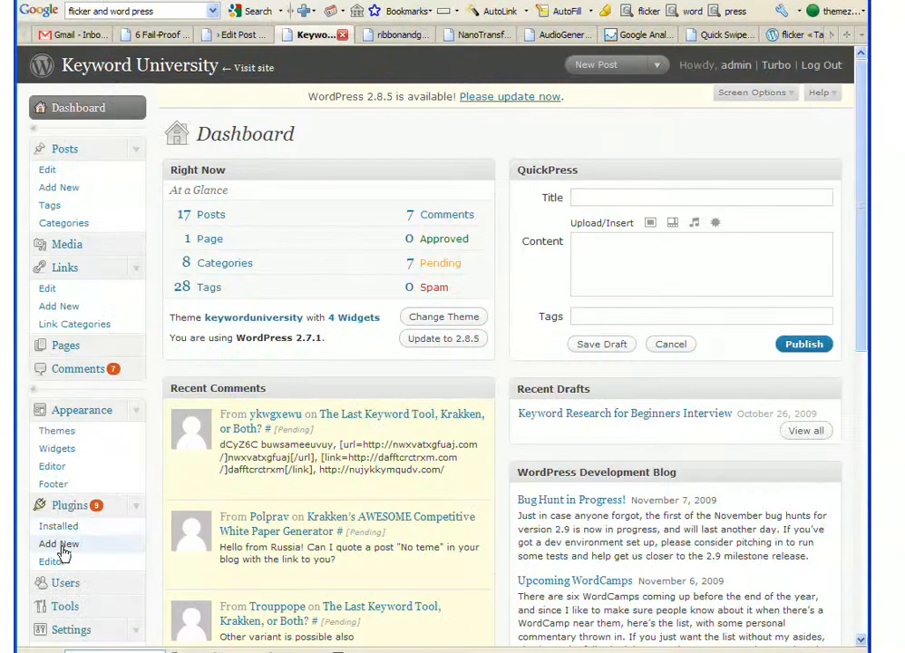
Search the WordPress plugin directory for 'flickr' from Plugins > Add New
{"action": "left_click", "coordinate": [59, 544]}
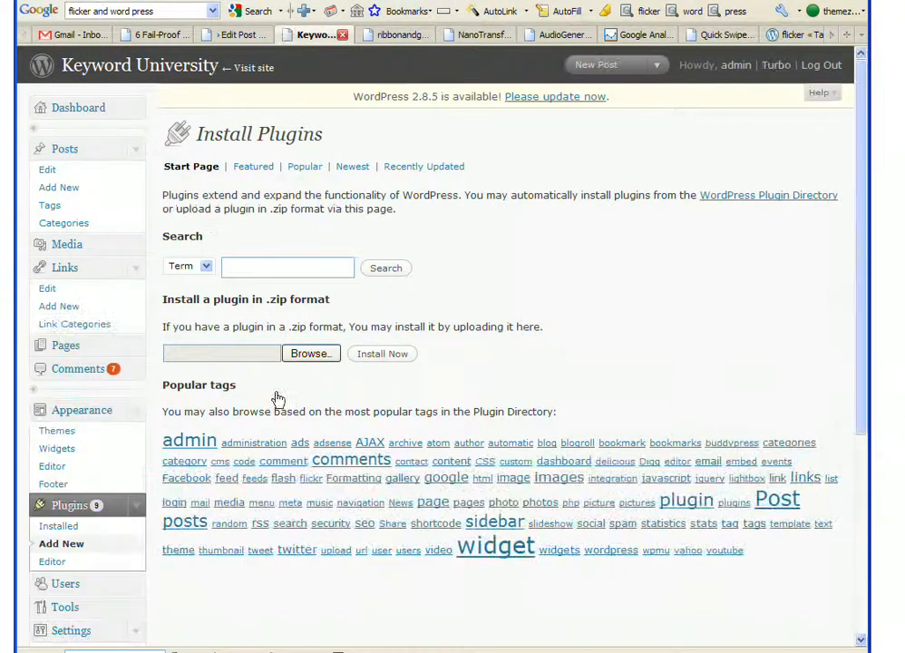
{"action": "left_click", "coordinate": [249, 267]}
{"action": "type", "text": "flickr"}
{"action": "left_click", "coordinate": [402, 267]}
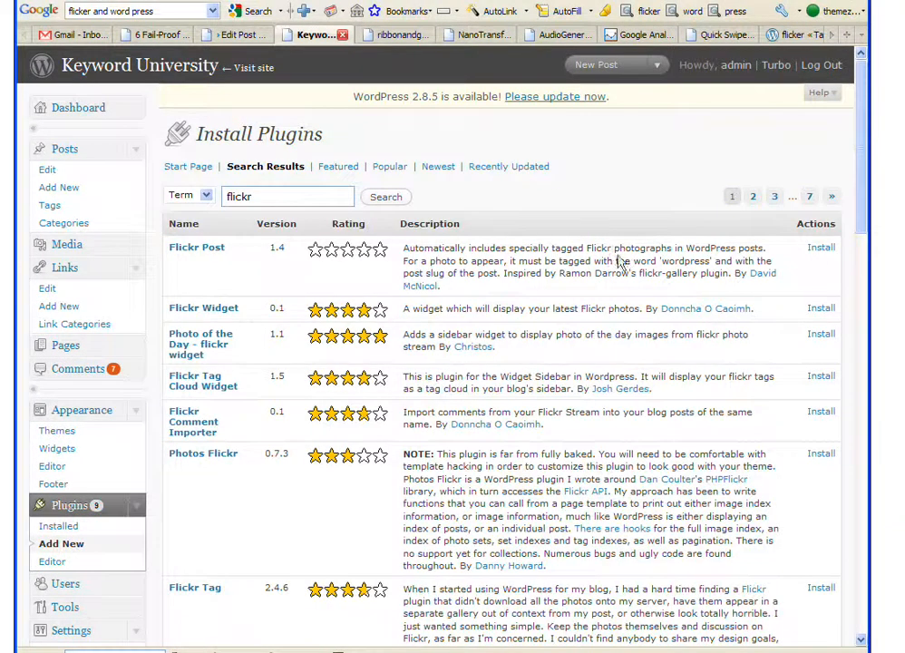
Install the WordPress Flickr Manager 2.3 plugin from the results and activate it
{"action": "left_click_drag", "start_coordinate": [860, 158], "coordinate": [862, 255]}
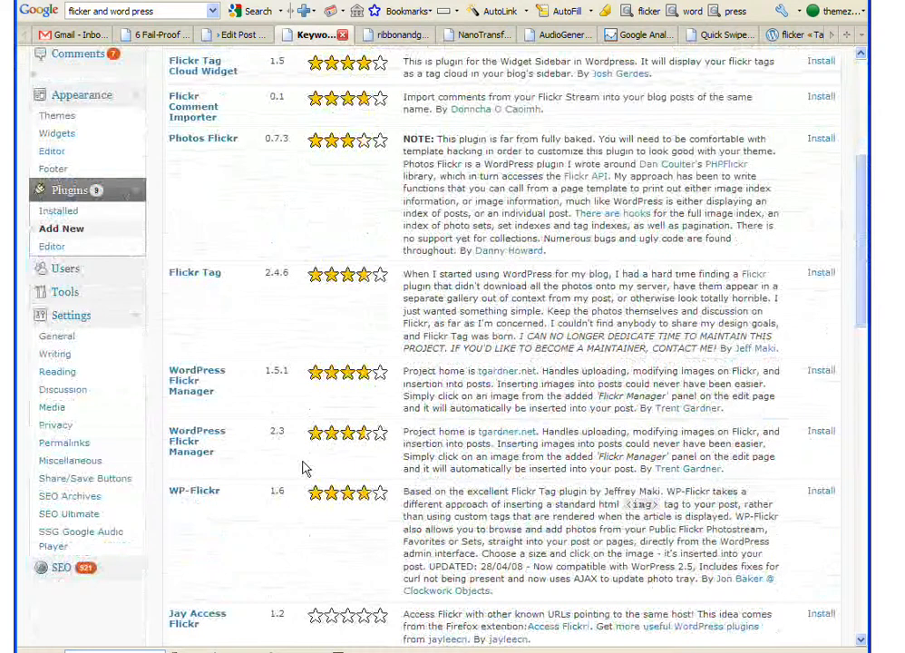
{"action": "left_click", "coordinate": [821, 433]}
{"action": "left_click", "coordinate": [624, 134]}
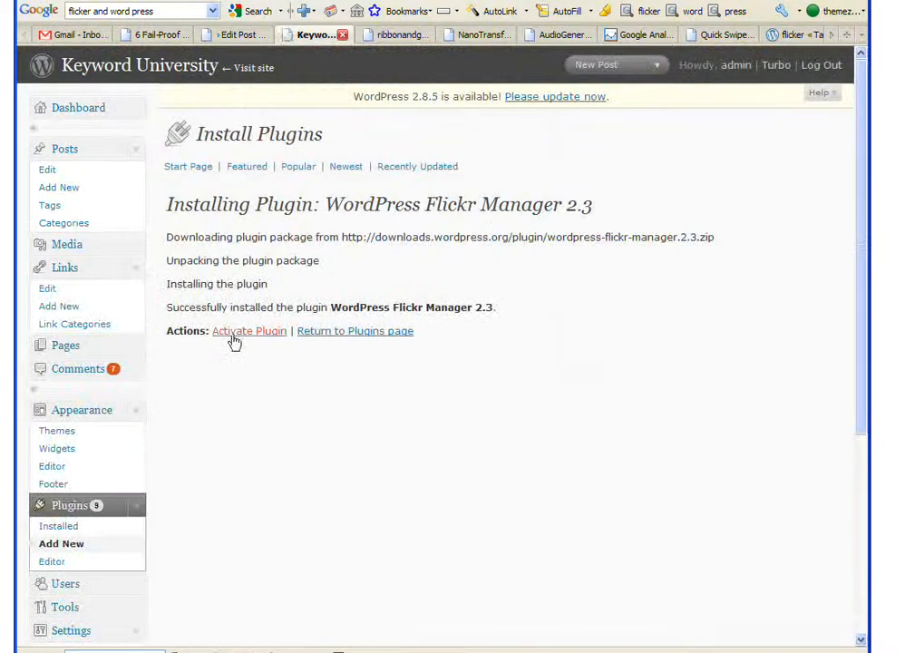
{"action": "left_click", "coordinate": [237, 332]}
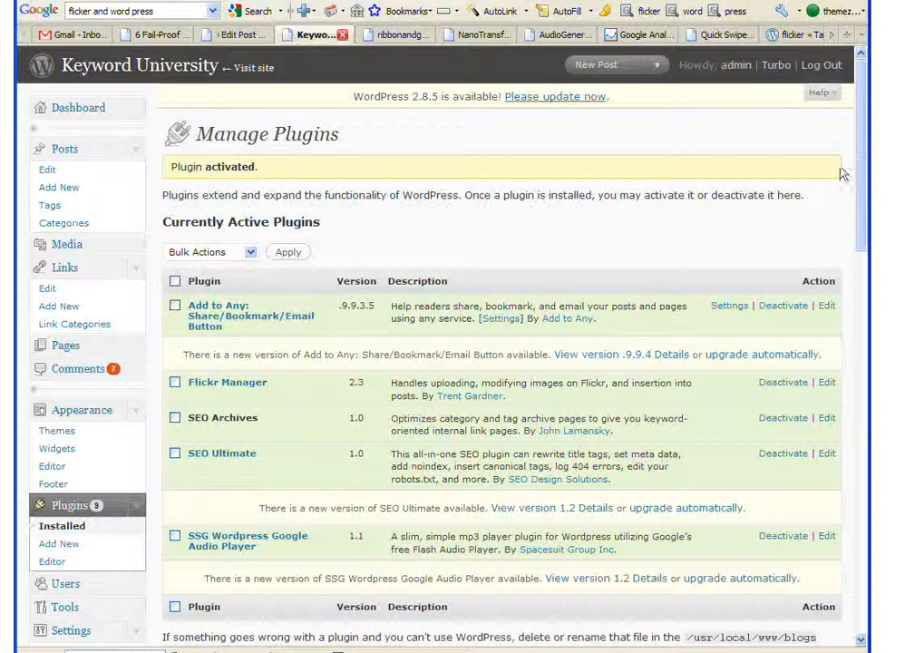
Go to Tools > Flickr and follow the link to the Flickr Manager Settings page
{"action": "left_click_drag", "start_coordinate": [863, 164], "coordinate": [863, 208]}
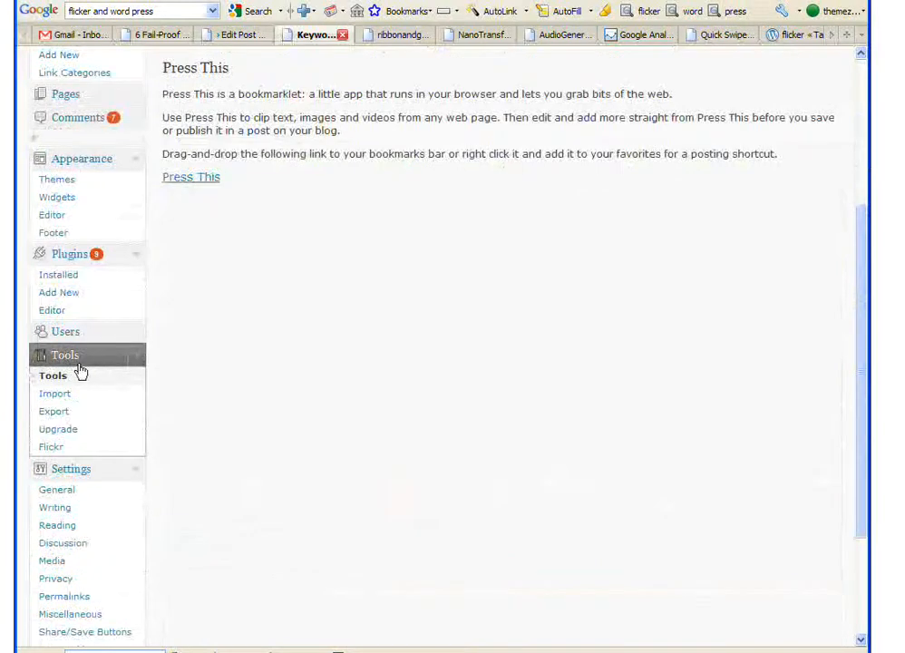
{"action": "left_click", "coordinate": [52, 448]}
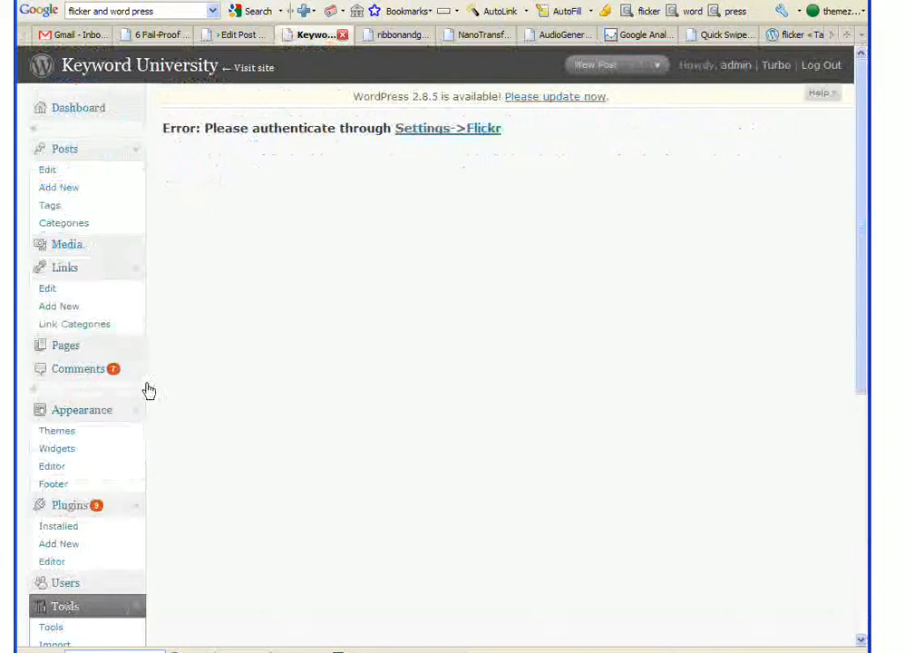
{"action": "left_click", "coordinate": [417, 132]}
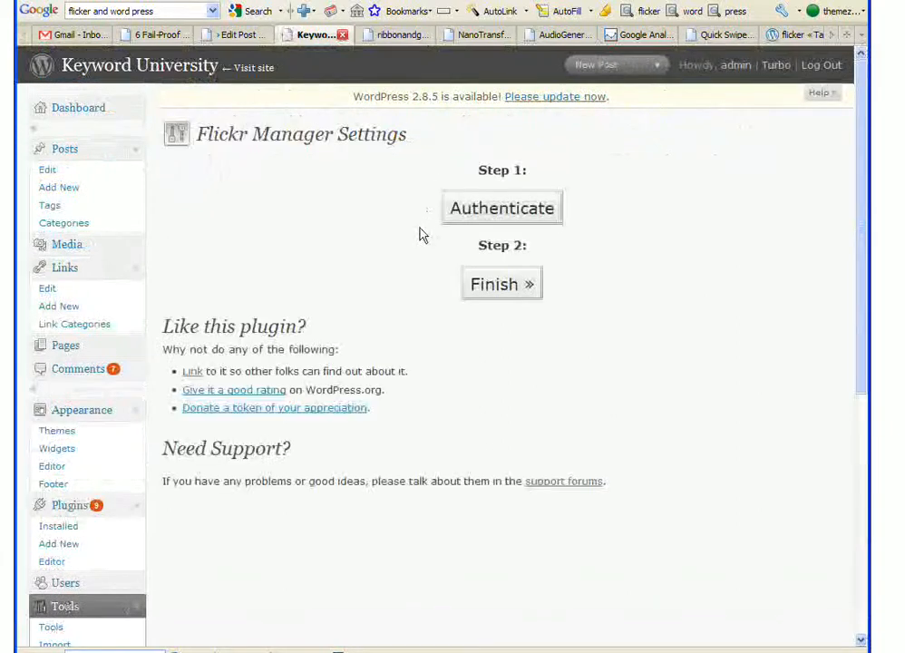
Authenticate with Flickr, approve Flickr Manager's access, and finish linking the account in WordPress
{"action": "left_click", "coordinate": [481, 208]}
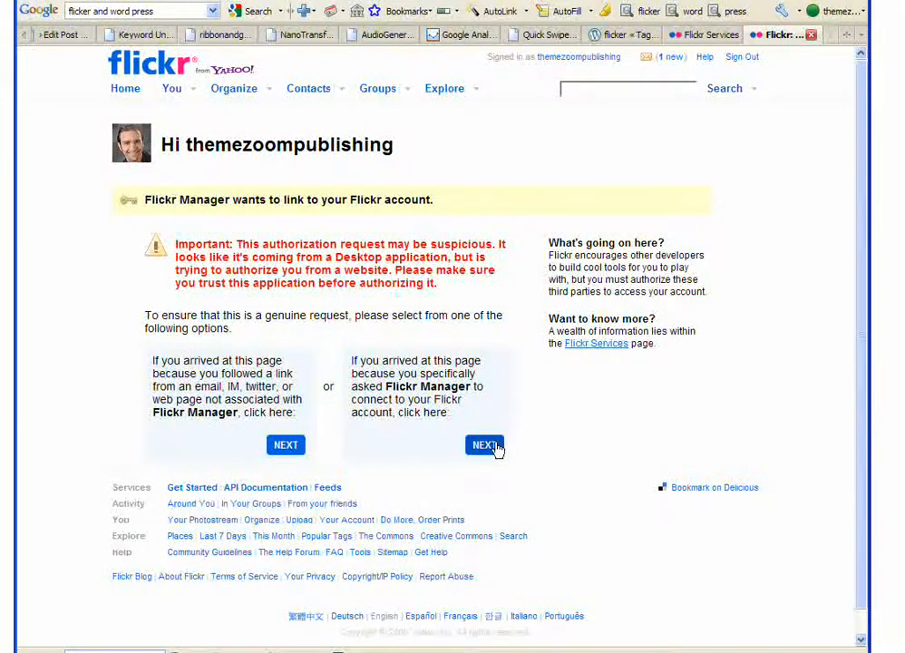
{"action": "left_click", "coordinate": [486, 445]}
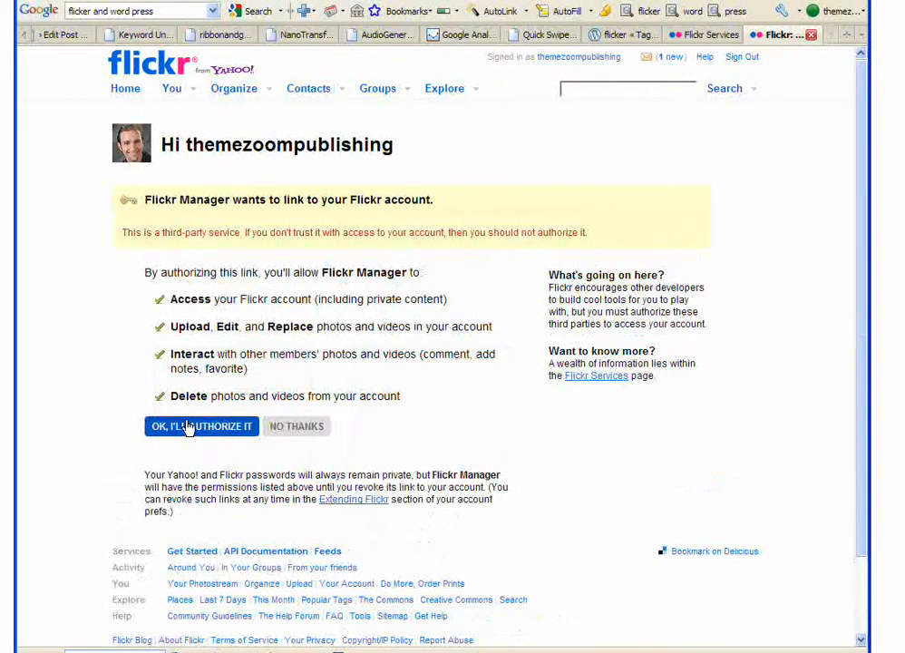
{"action": "left_click", "coordinate": [186, 428]}
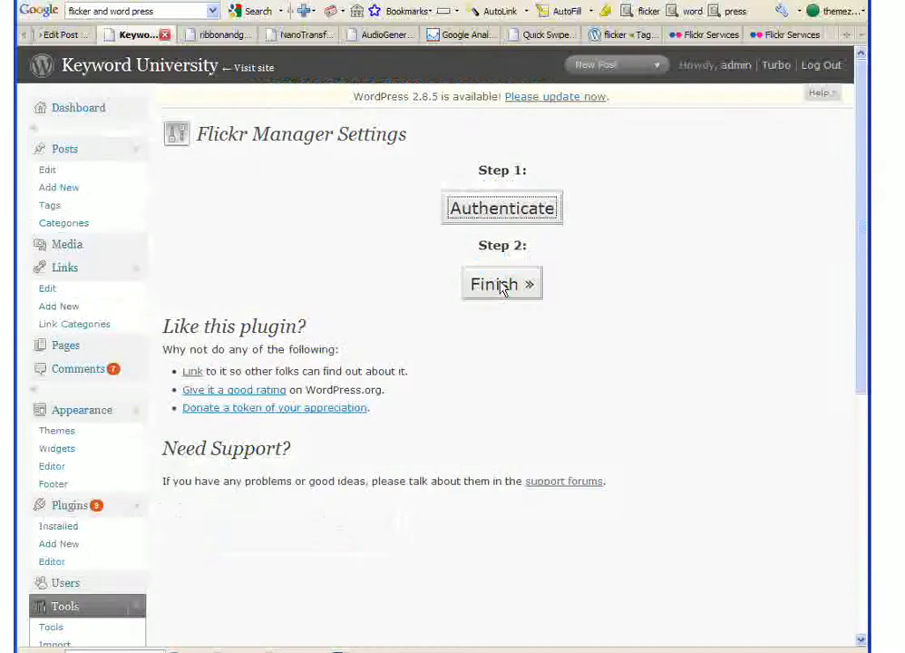
{"action": "left_click", "coordinate": [499, 284]}
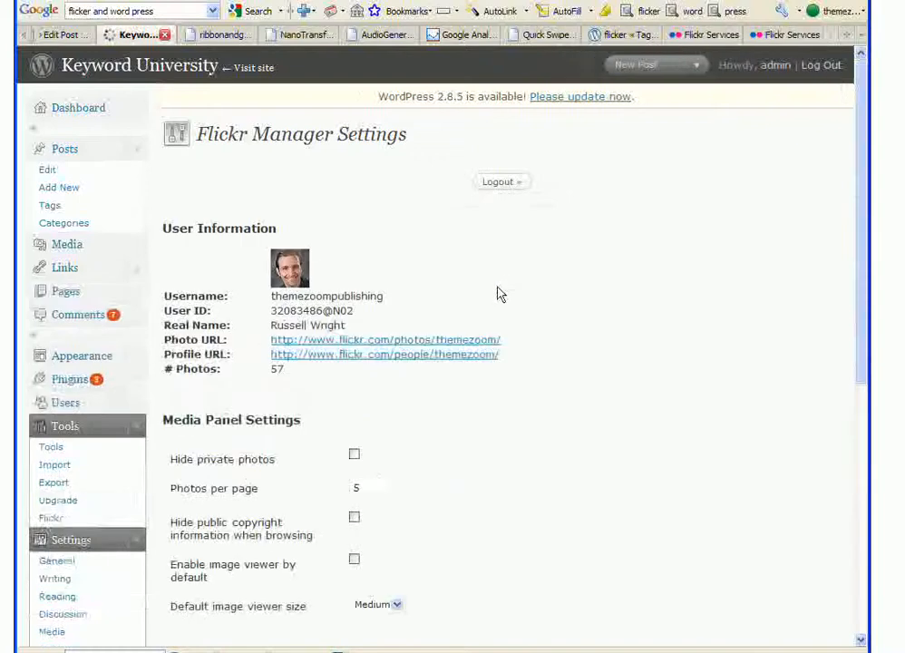
Set Photos per page to 10, enable Hide private photos, and save the Flickr Manager settings
{"action": "left_click_drag", "start_coordinate": [860, 144], "coordinate": [851, 224]}
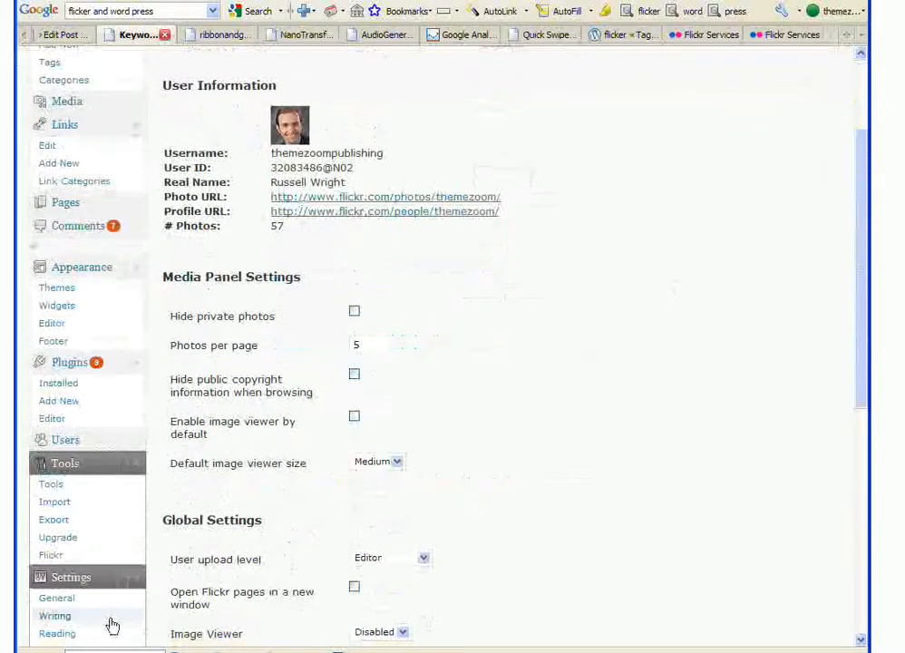
{"action": "double_click", "coordinate": [356, 344]}
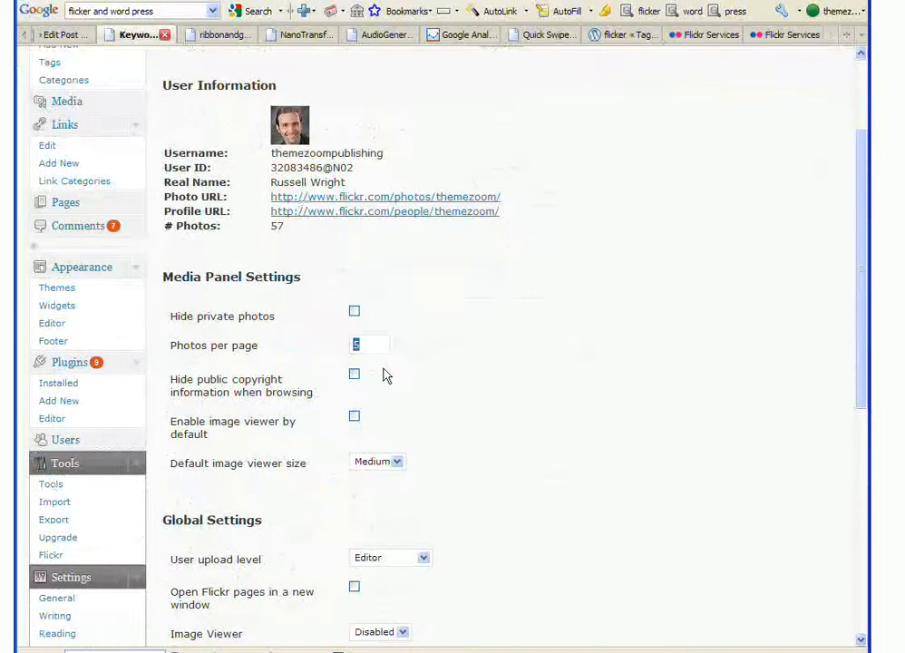
{"action": "type", "text": "10"}
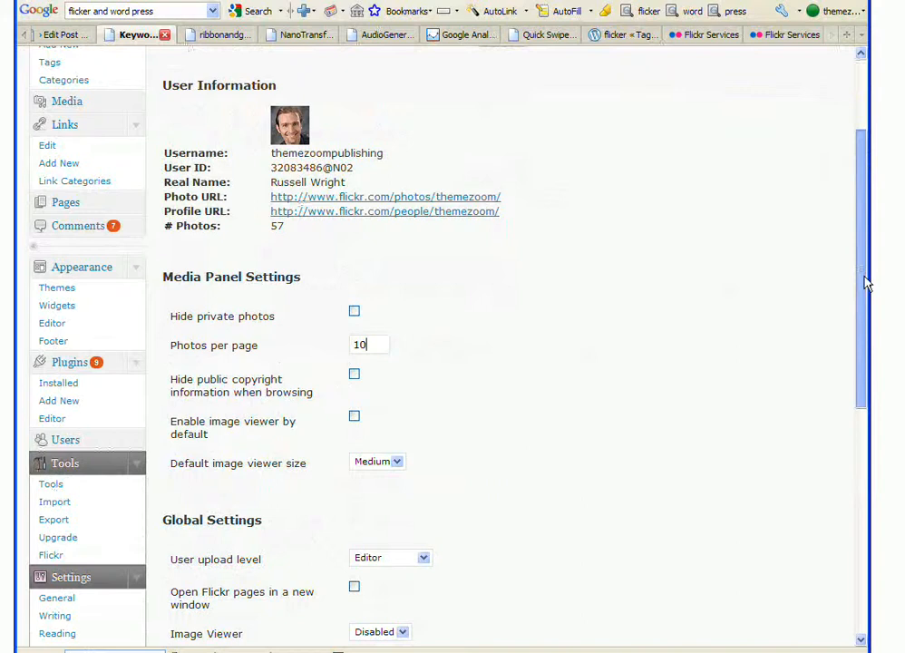
{"action": "left_click_drag", "start_coordinate": [864, 283], "coordinate": [865, 317]}
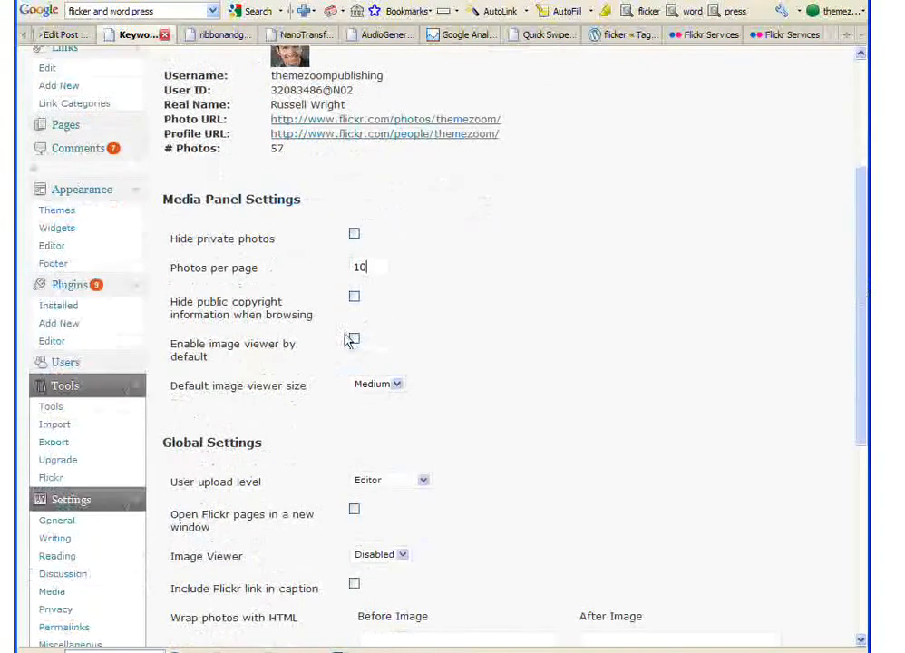
{"action": "left_click_drag", "start_coordinate": [864, 359], "coordinate": [862, 405]}
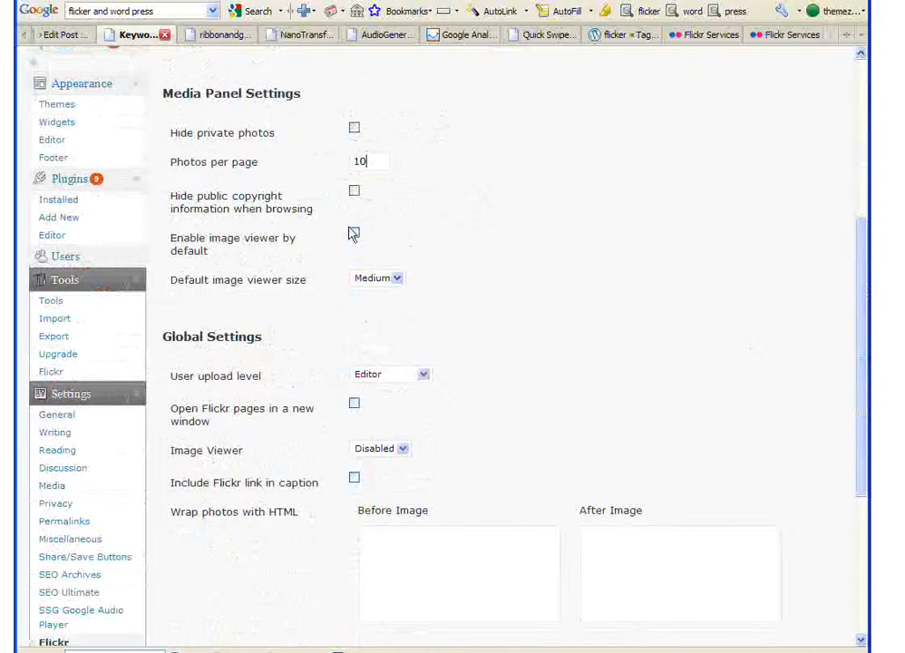
{"action": "left_click", "coordinate": [353, 130]}
{"action": "left_click_drag", "start_coordinate": [861, 327], "coordinate": [865, 372]}
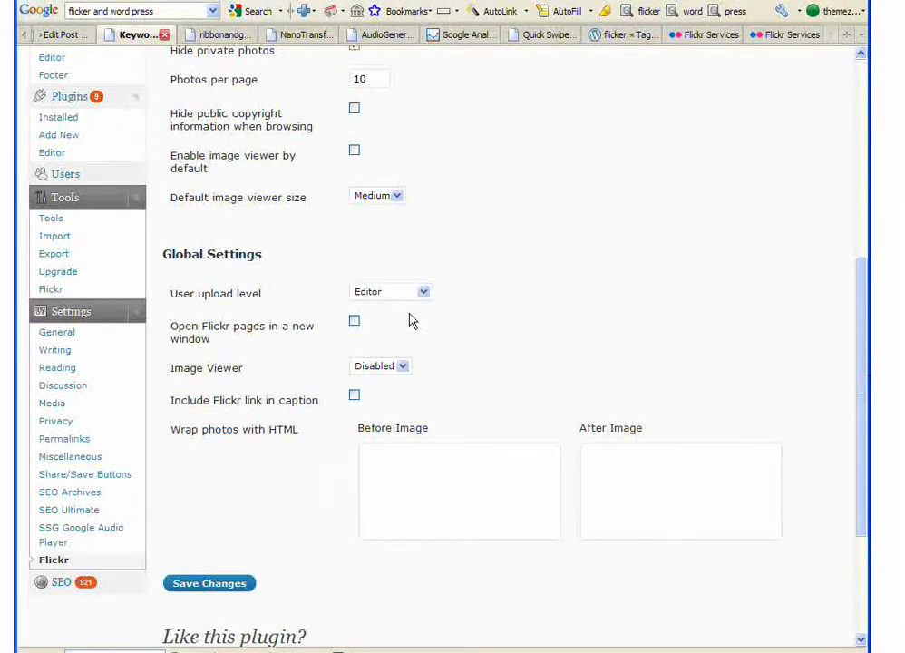
{"action": "left_click", "coordinate": [242, 581]}
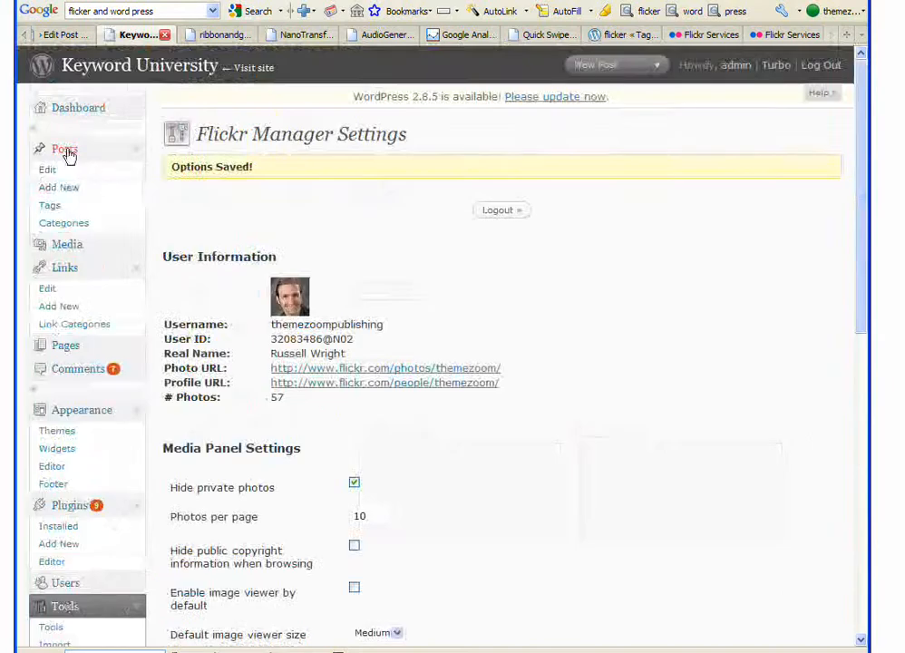
{"action": "left_click", "coordinate": [60, 189]}
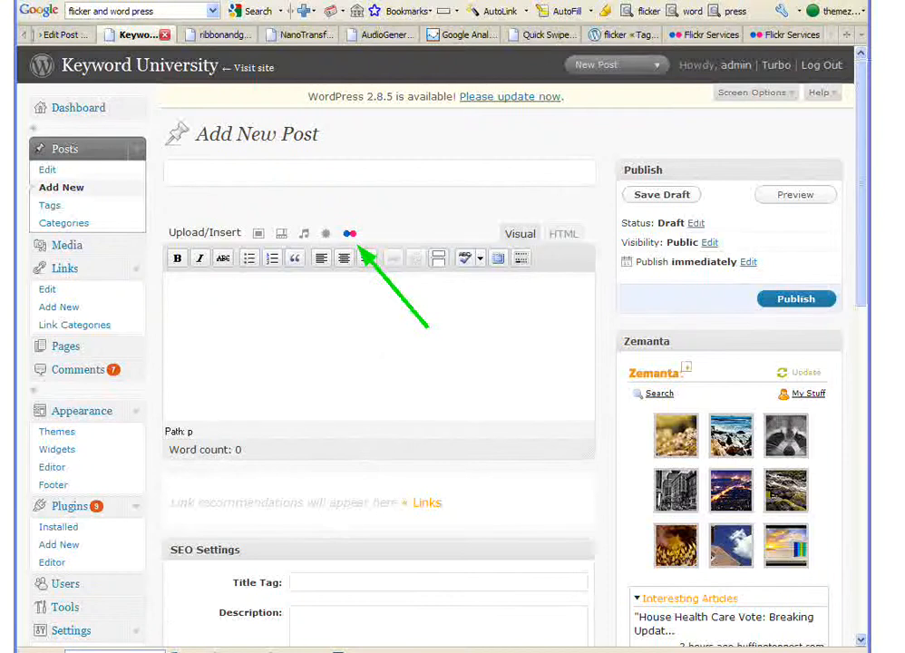
{"action": "left_click", "coordinate": [182, 396]}
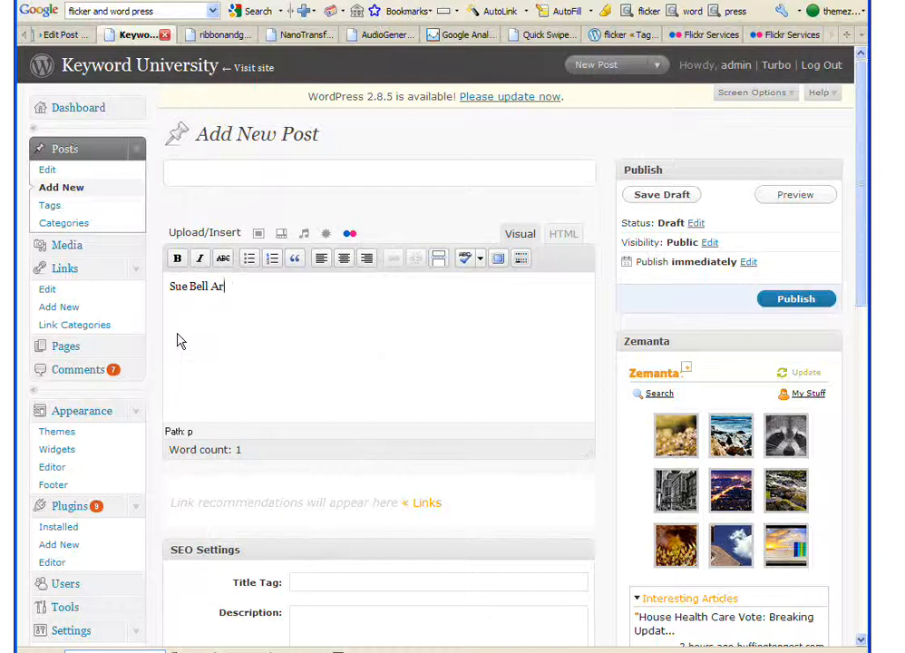
{"action": "type", "text": "itect"}
{"action": "left_click", "coordinate": [350, 233]}
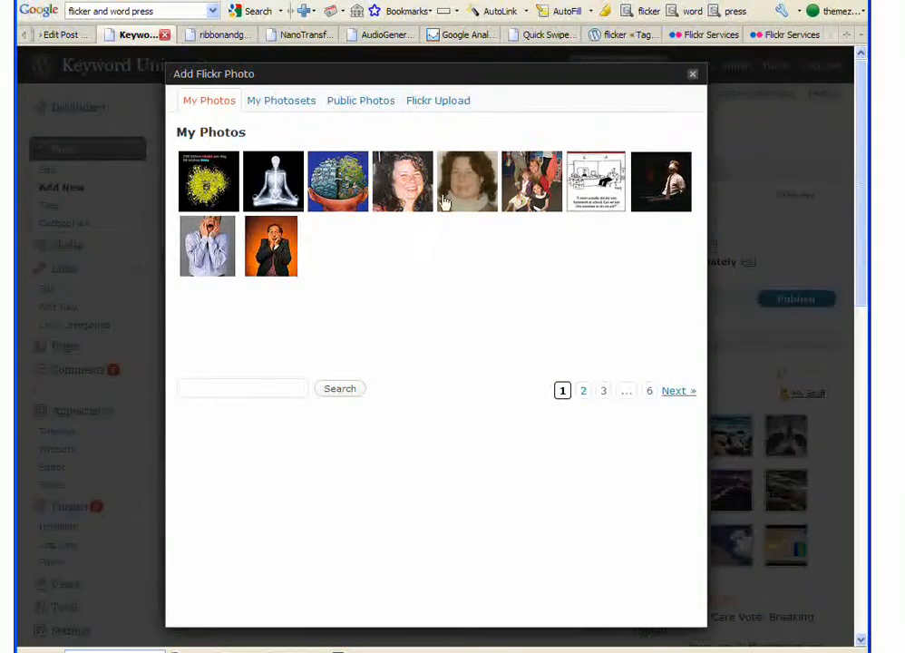
Insert the curly-haired woman's photo, described as 'askdhfaskdjhfaskjf', as a thumbnail into the post
{"action": "left_click", "coordinate": [462, 191]}
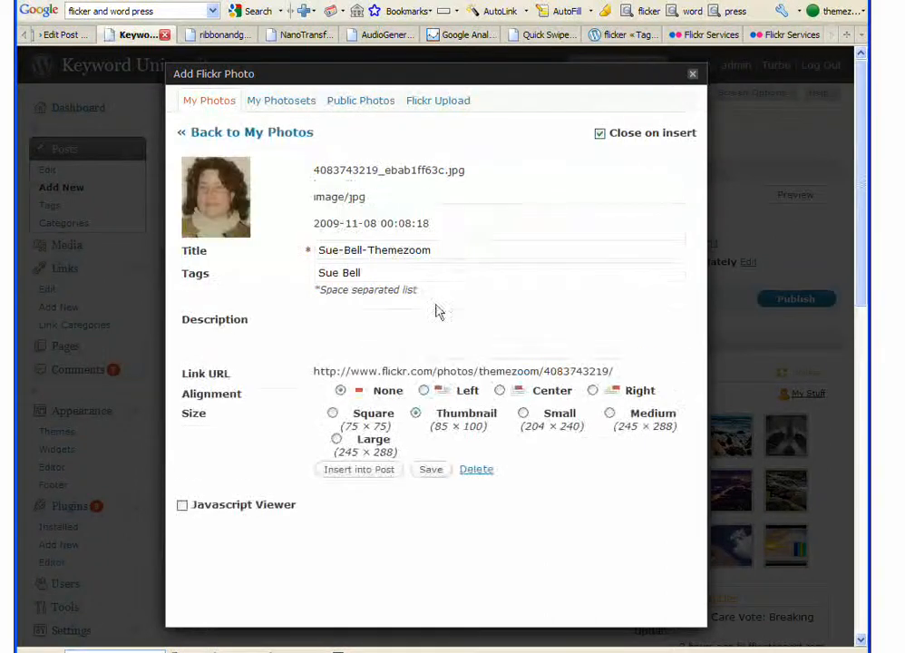
{"action": "left_click", "coordinate": [352, 330]}
{"action": "type", "text": "askdhfaskdjhfaskjf"}
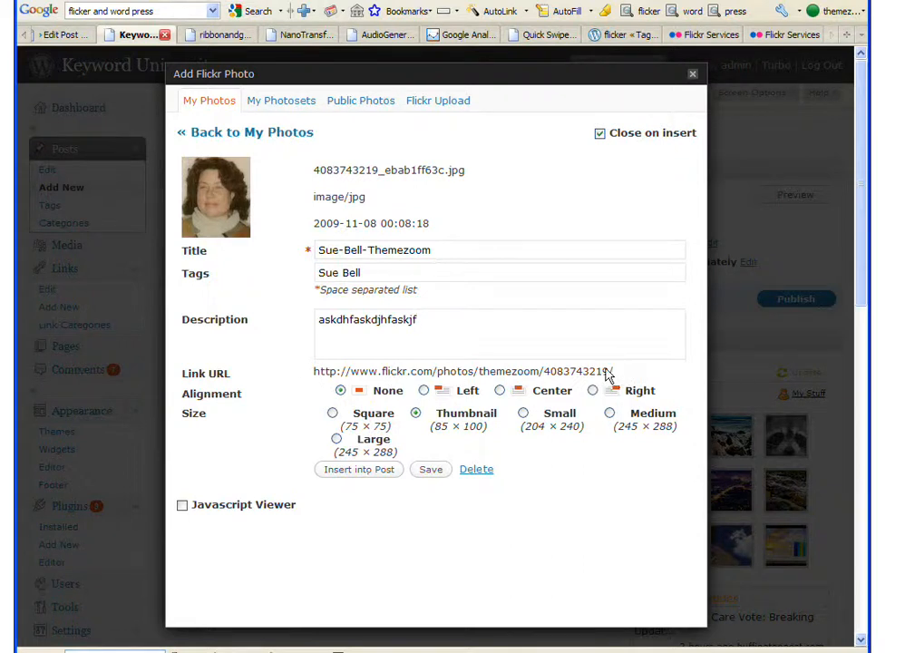
{"action": "left_click", "coordinate": [361, 472]}
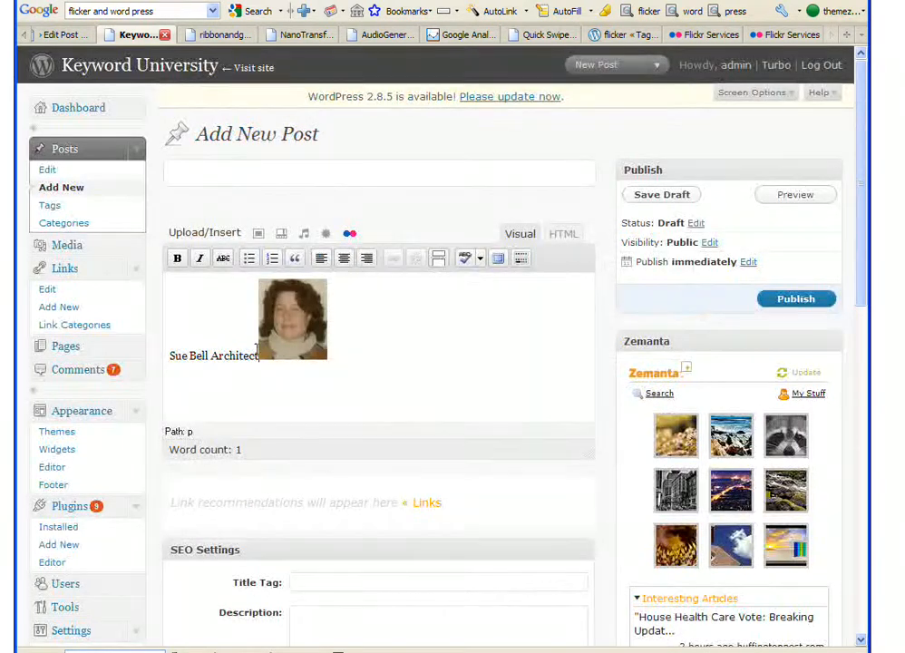
{"action": "key", "text": "Return"}
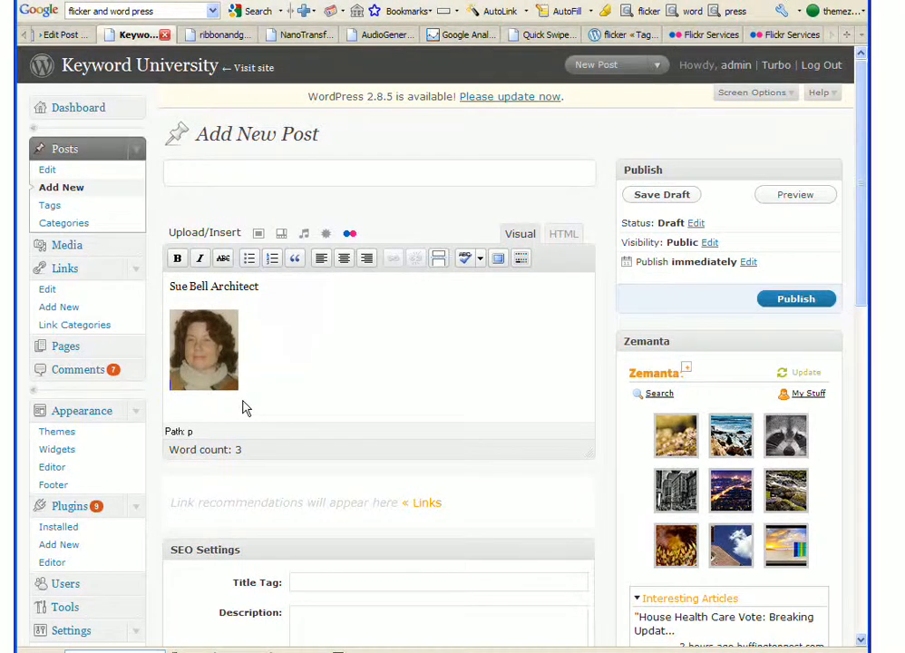
{"action": "scroll", "coordinate": [380, 485], "scroll_direction": "down", "scroll_amount": 2}
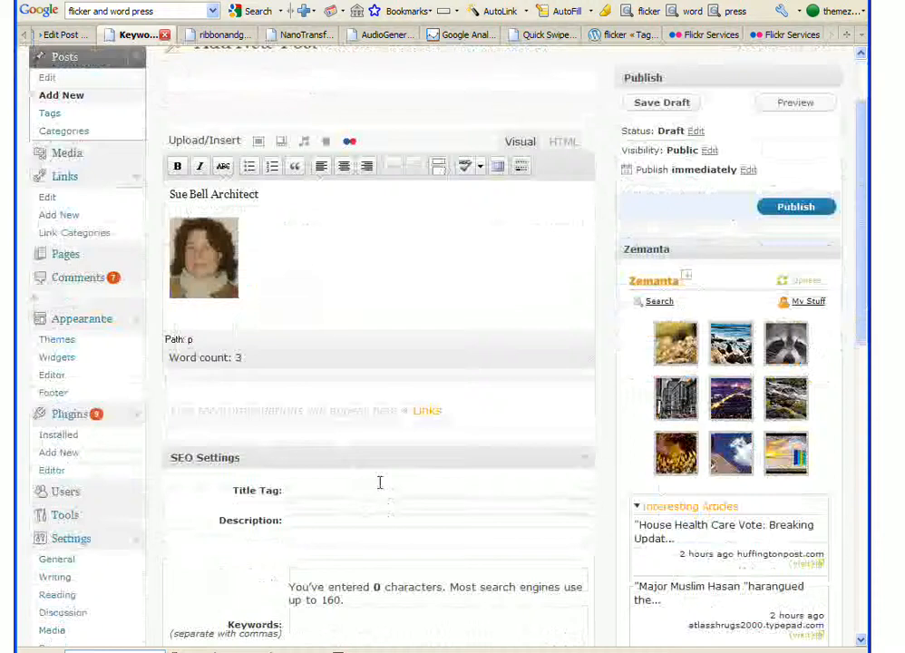
{"action": "scroll", "coordinate": [376, 487], "scroll_direction": "up", "scroll_amount": 2}
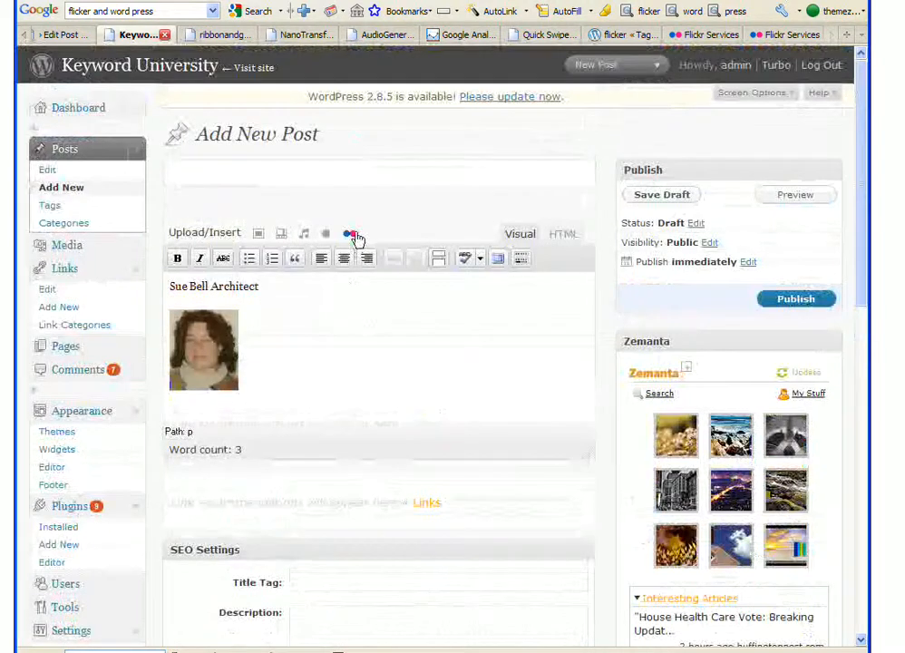